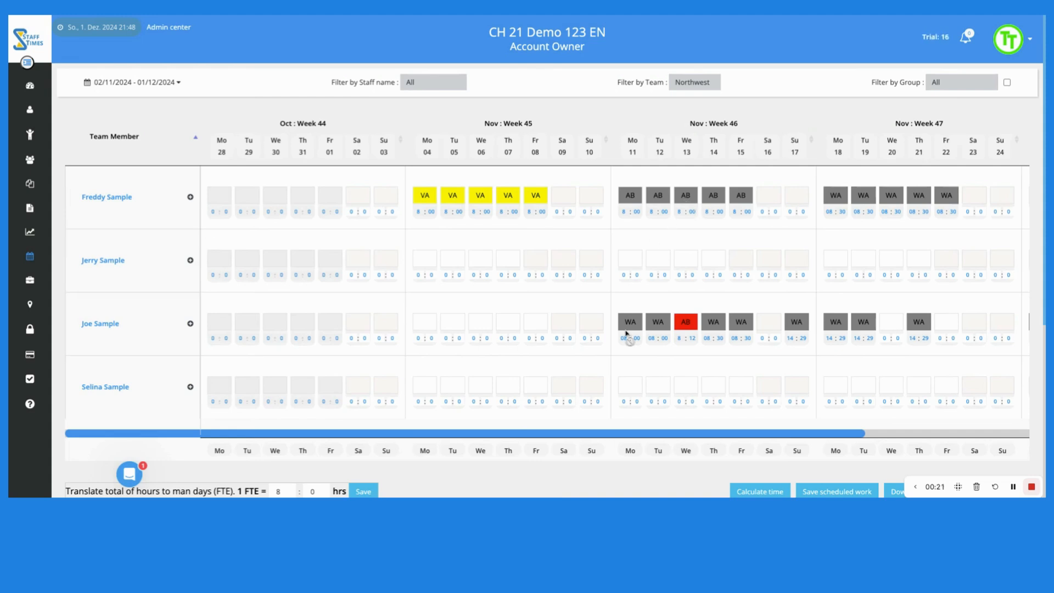
- Examine the Northwest team's November planning sheet and the lists of activity short names and non-scheduled activities
scroll(321, 366, down, 5)
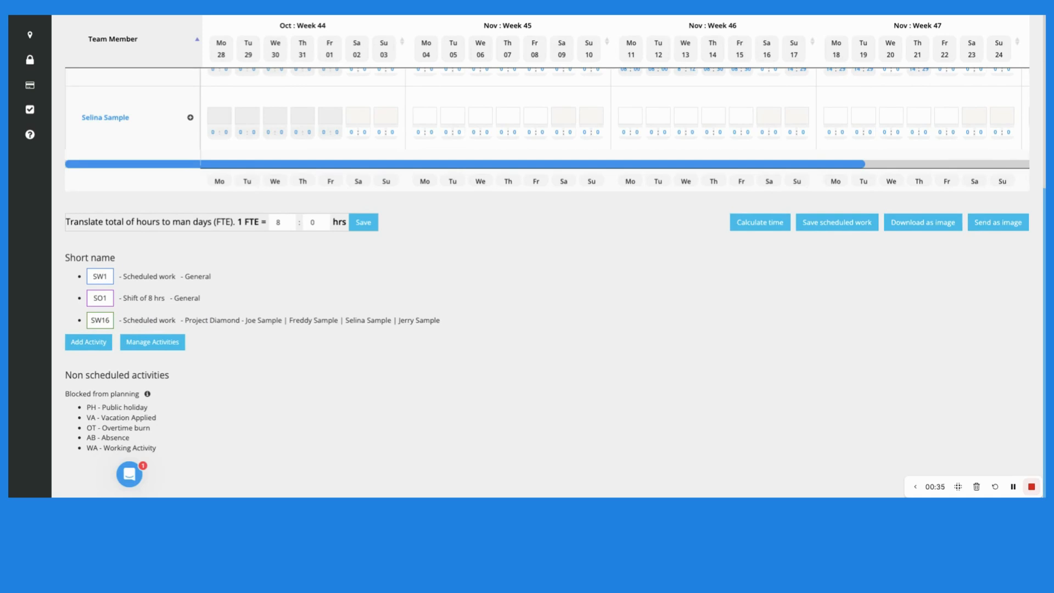
scroll(237, 295, up, 5)
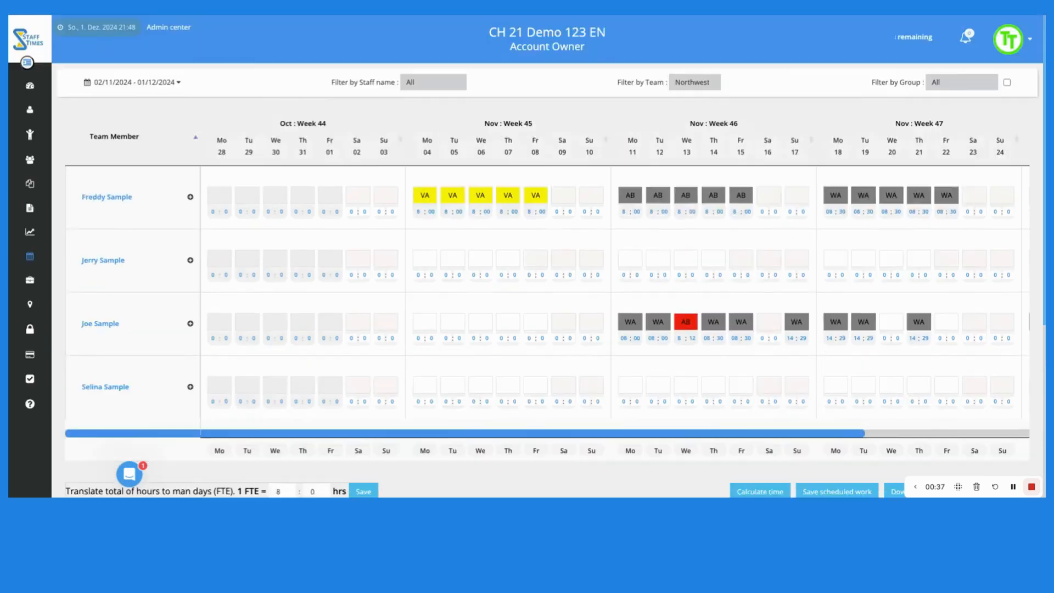
scroll(222, 379, down, 3)
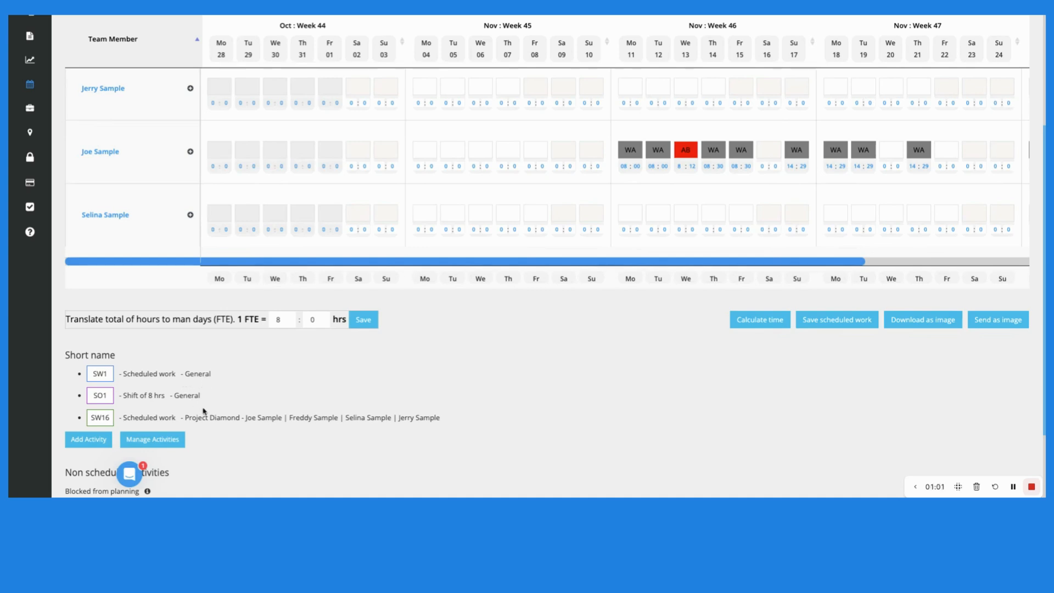
scroll(317, 377, up, 1)
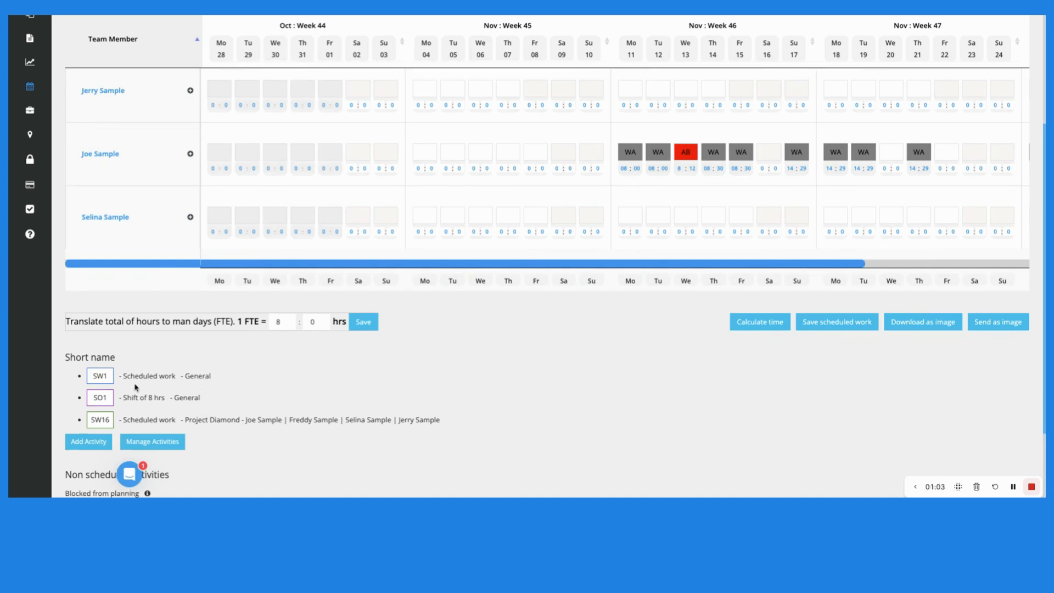
scroll(111, 384, up, 1)
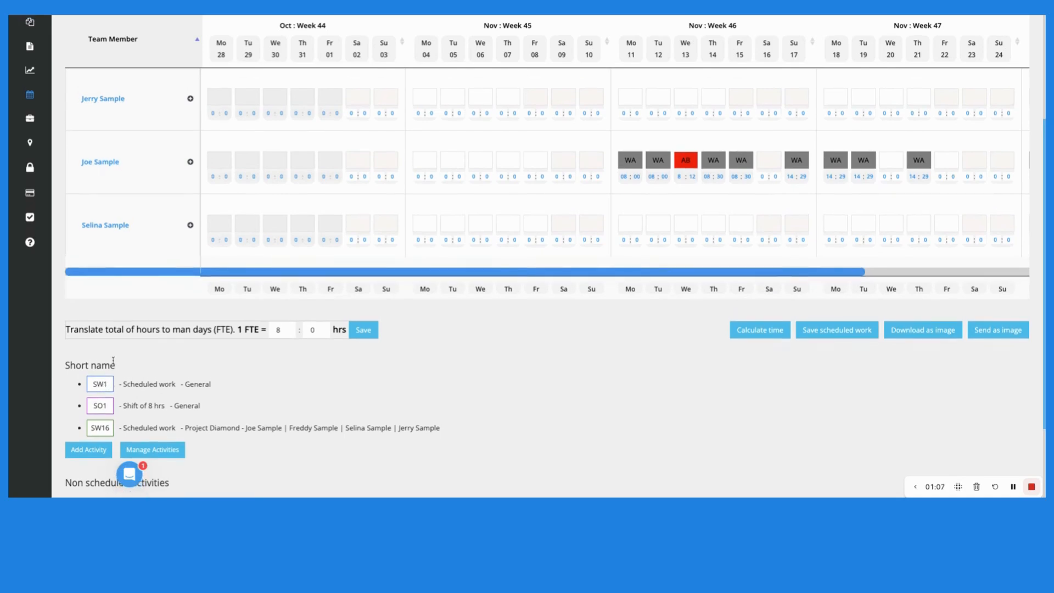
scroll(388, 192, up, 3)
- Change the planning sheet's date range to the next 30 days
click(683, 84)
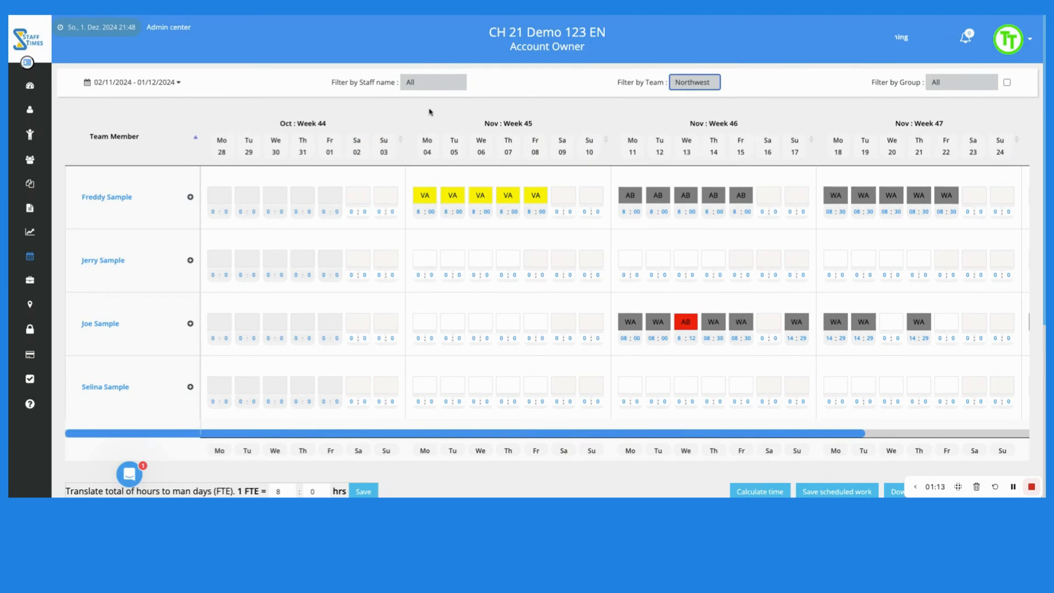
click(147, 85)
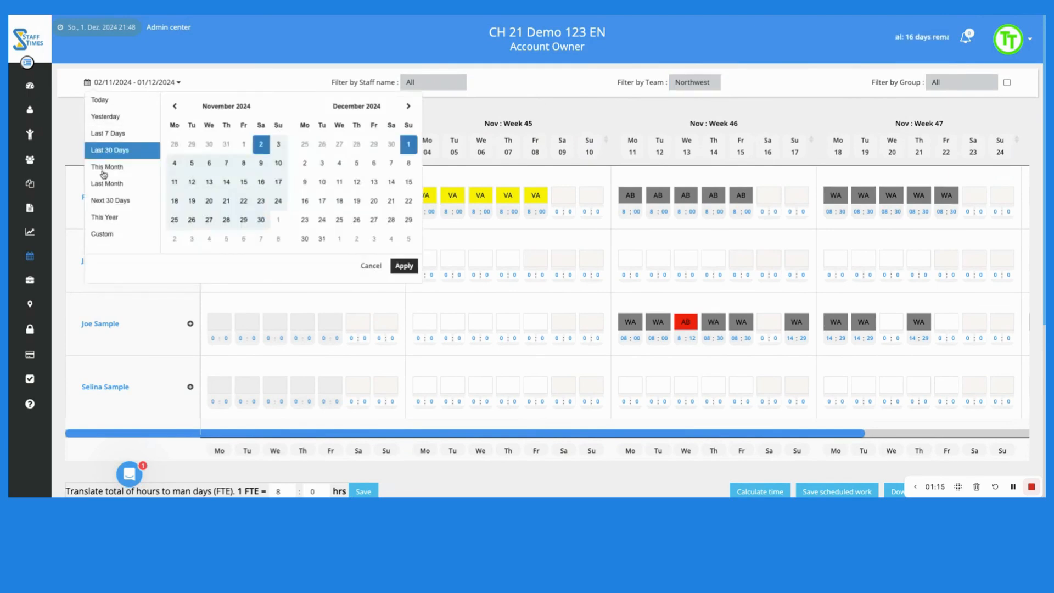
click(111, 200)
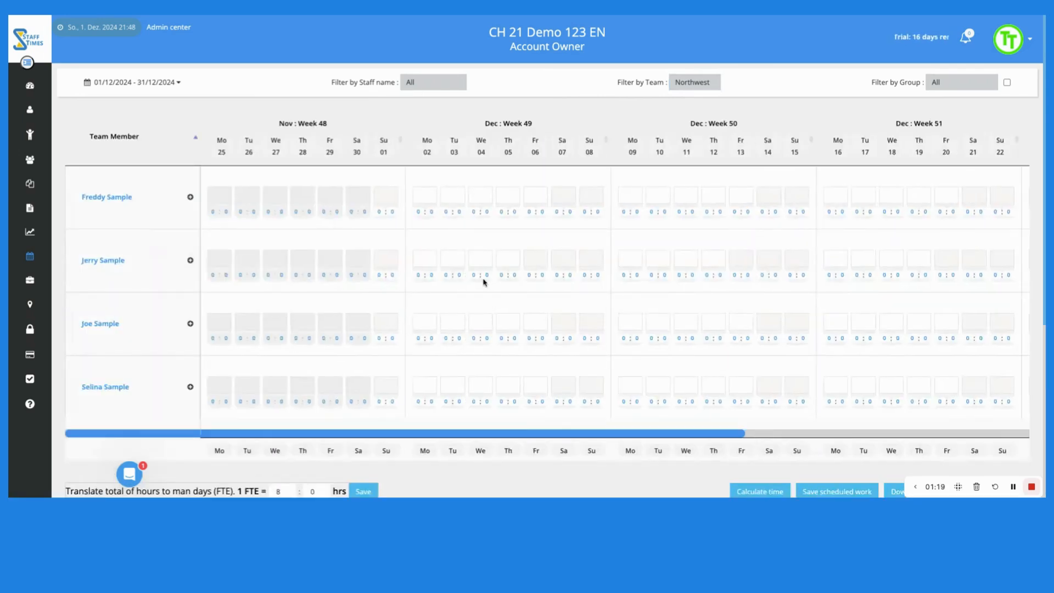
- Assign the SW1 activity to the third team member for Monday to Thursday, 2 to 5 December
scroll(444, 292, down, 2)
scroll(444, 292, down, 1)
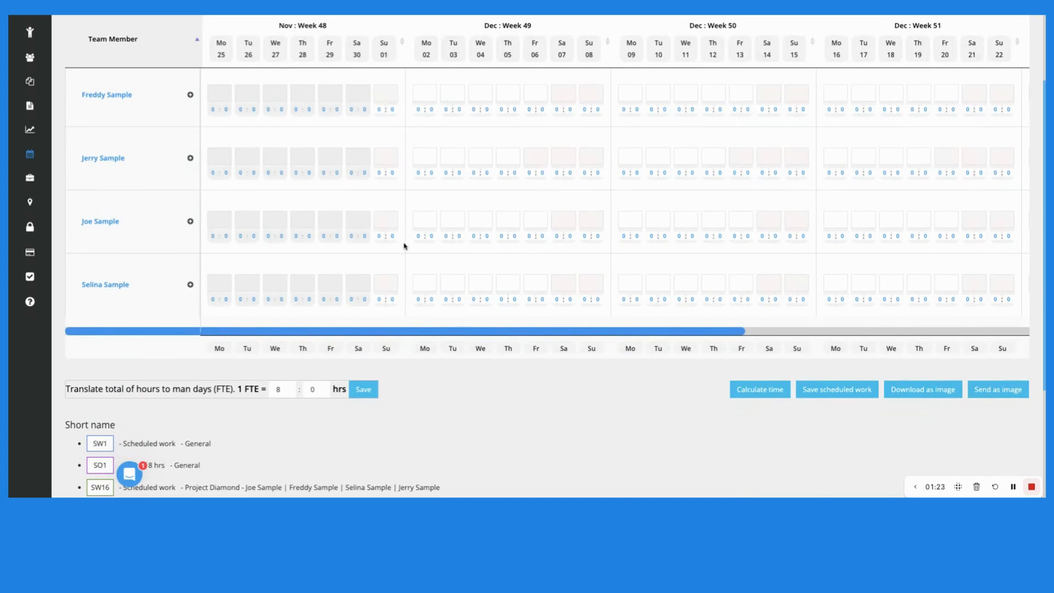
click(426, 221)
text(SW1)
key(Tab)
click(451, 219)
text(SW1)
click(478, 221)
text(SW1)
click(506, 223)
text(SW)
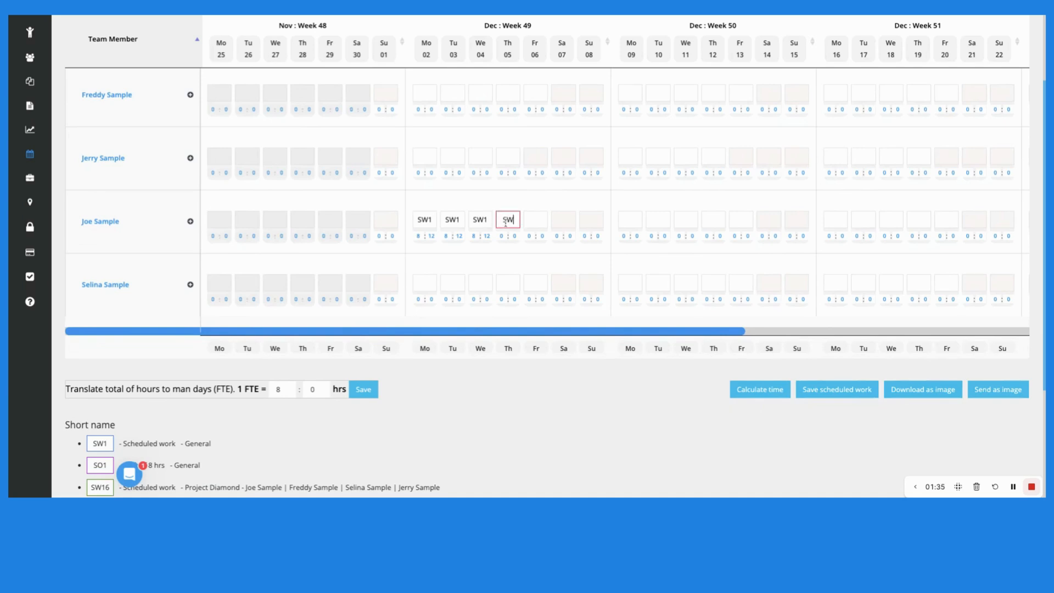
text(1)
- Assign SW1 to the fourth team member for 2 to 4 December, with the 4 December hours set to 4:00
drag(103, 443, 424, 283)
drag(102, 445, 103, 446)
click(102, 446)
click(478, 287)
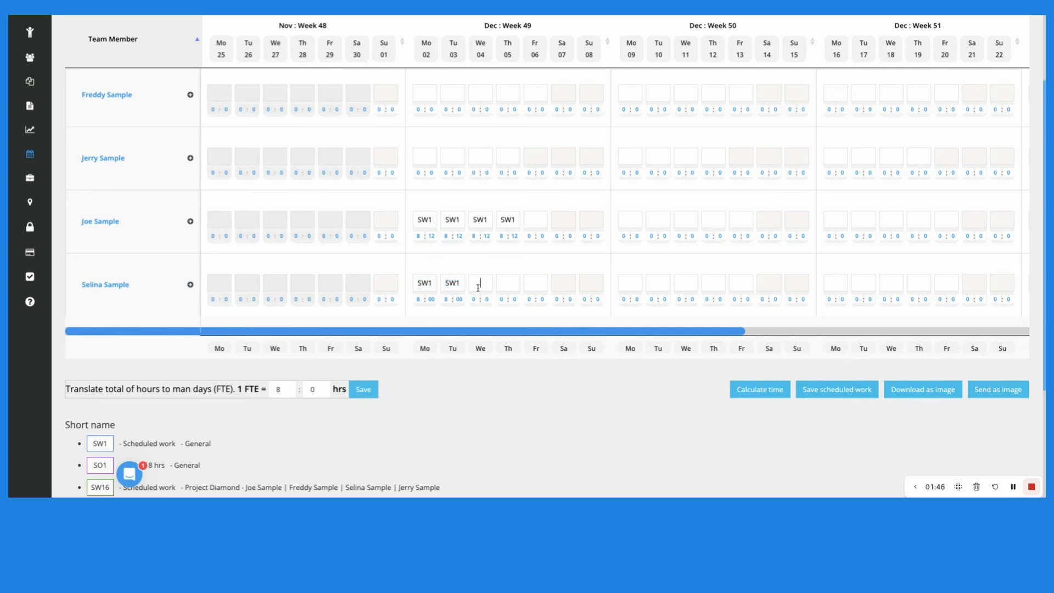
text(SW1)
click(475, 299)
click(507, 284)
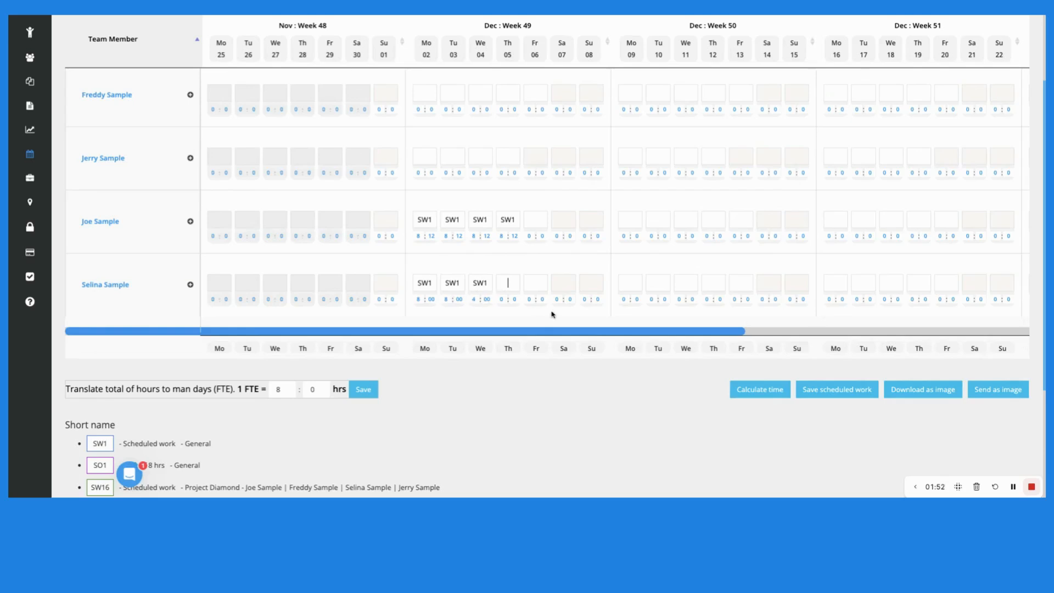
- Calculate the time totals before and after adding SW1 for the fourth team member on 5 December
click(757, 392)
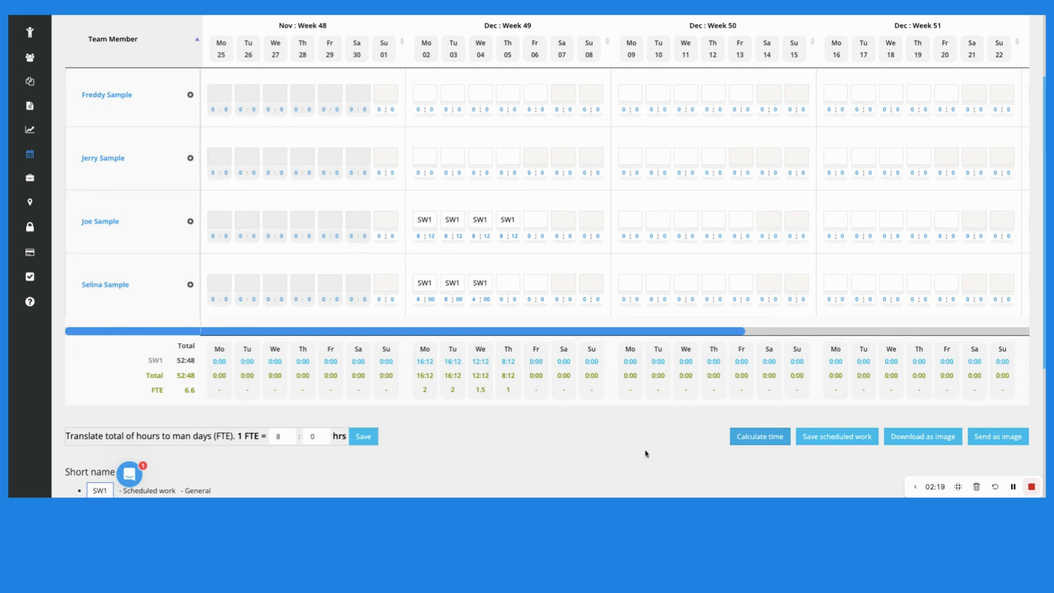
scroll(670, 450, down, 1)
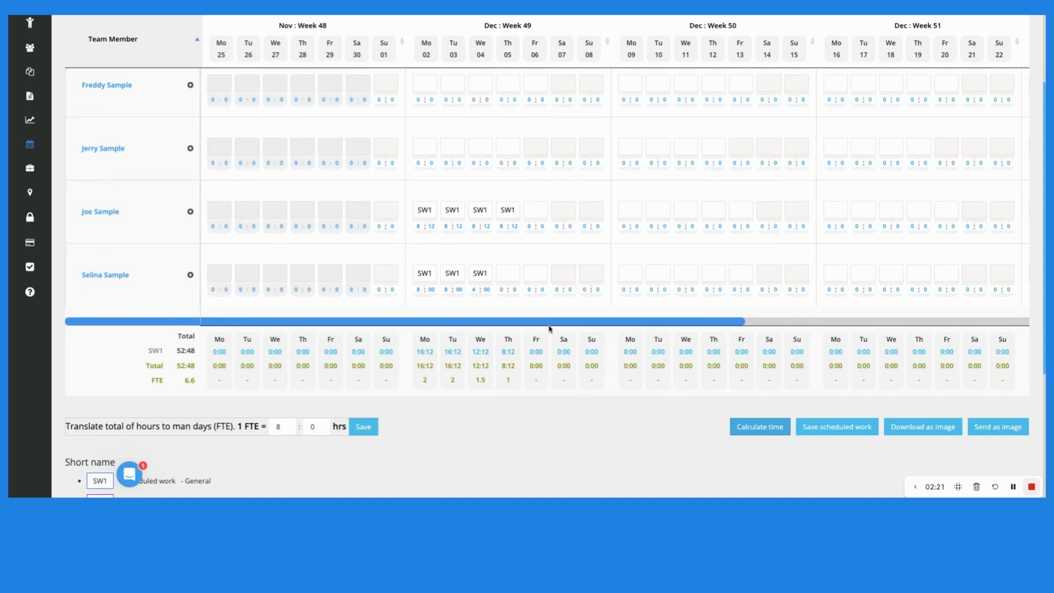
click(510, 275)
text(SW1)
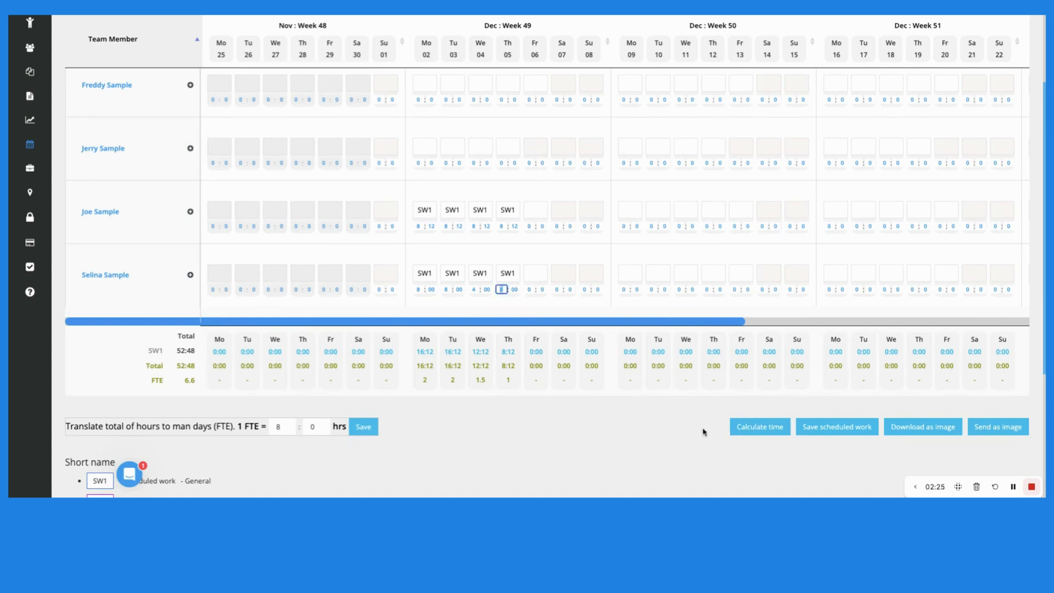
click(739, 430)
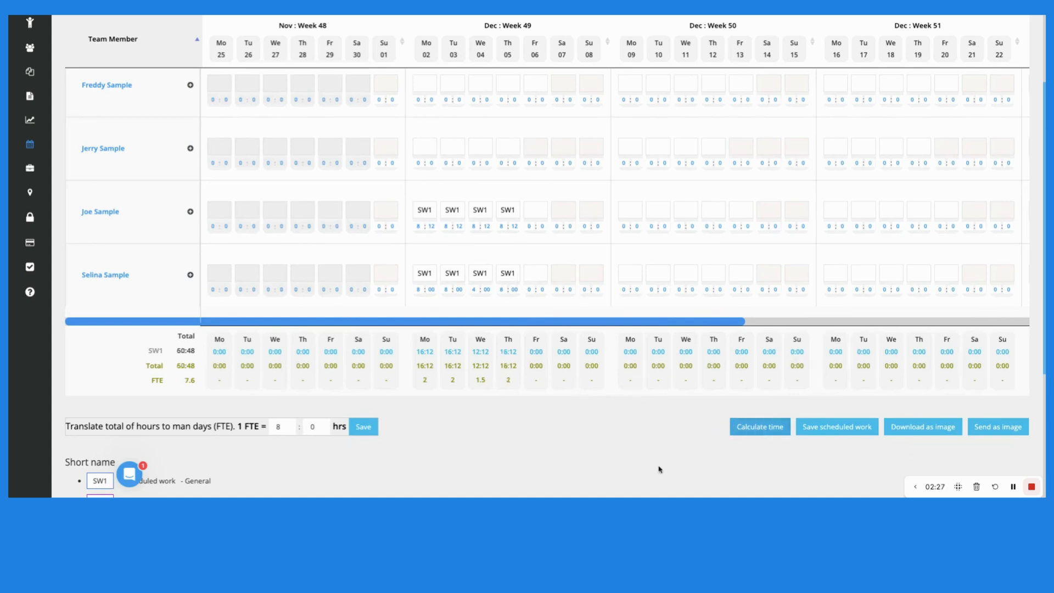
- Save the scheduled work and apply the planned hours to the sheet
click(824, 431)
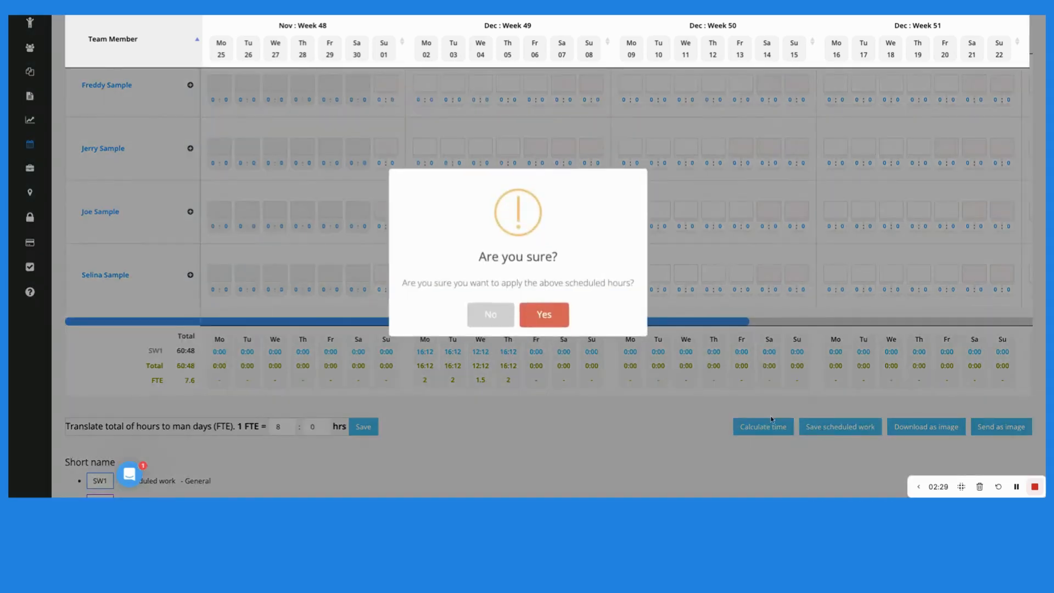
click(547, 322)
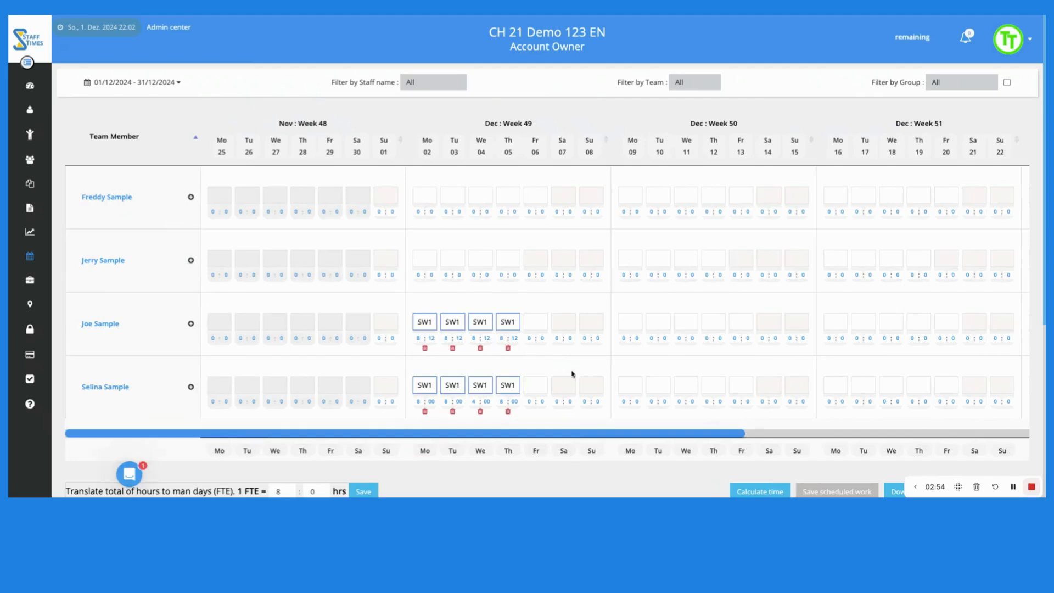
scroll(572, 375, down, 2)
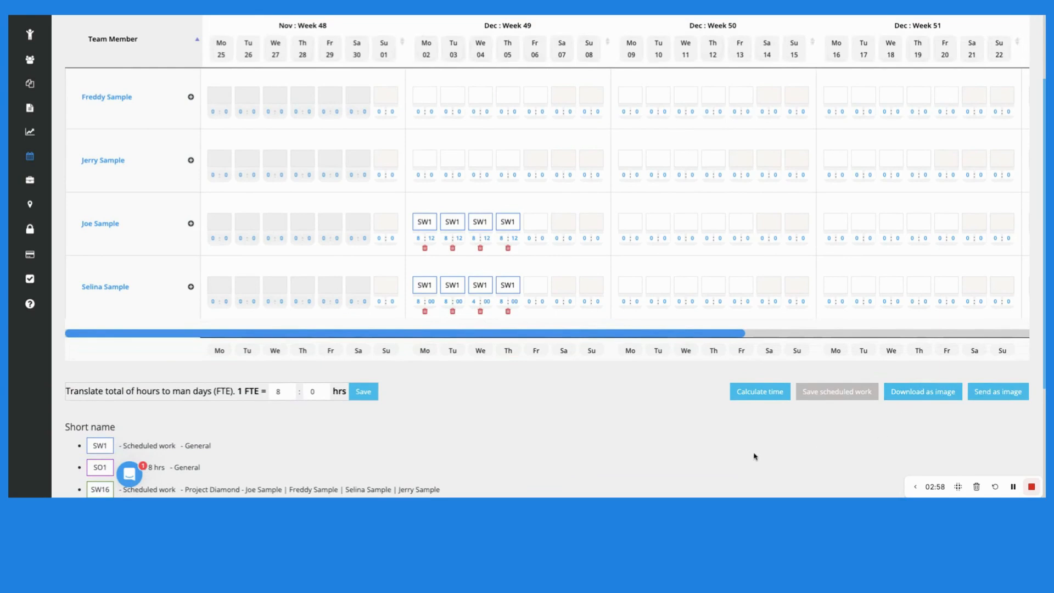
scroll(553, 441, down, 3)
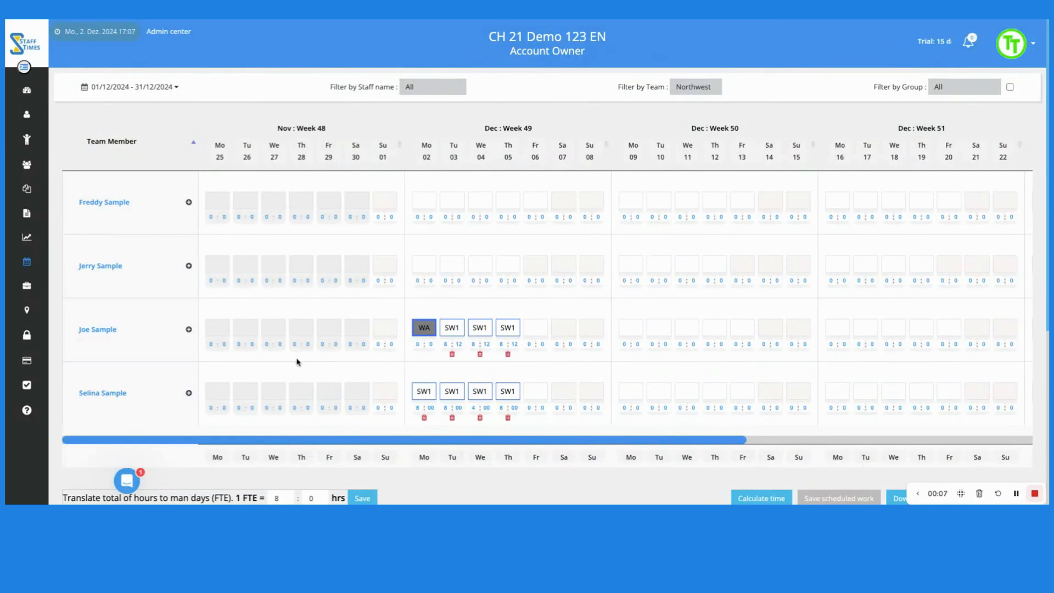
- Review the scheduled work entries in the third team member's detail report, their 2 December timesheet and the December timesheet list for all staff
click(103, 331)
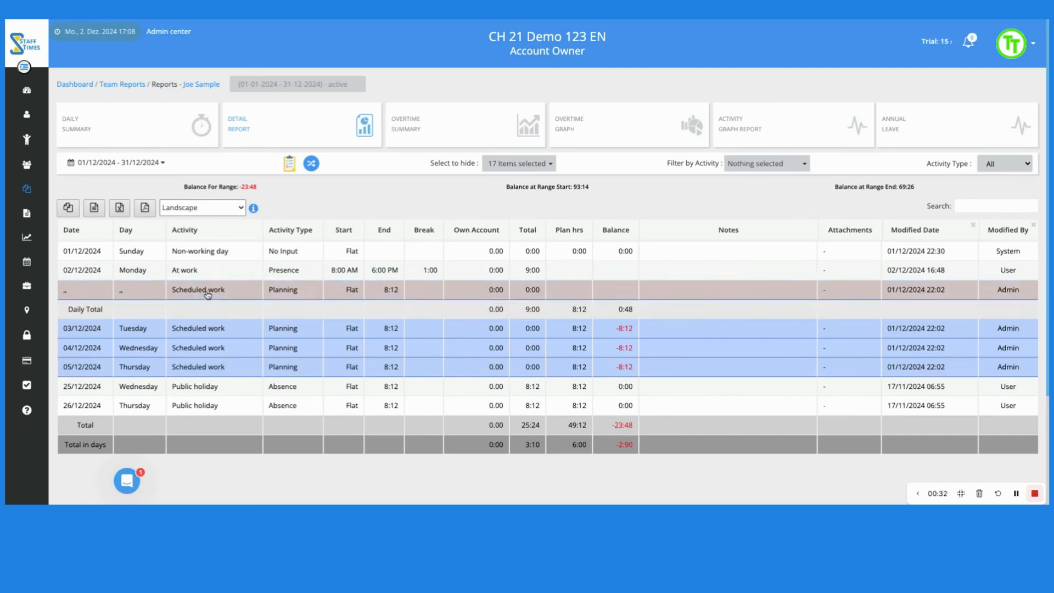
click(294, 292)
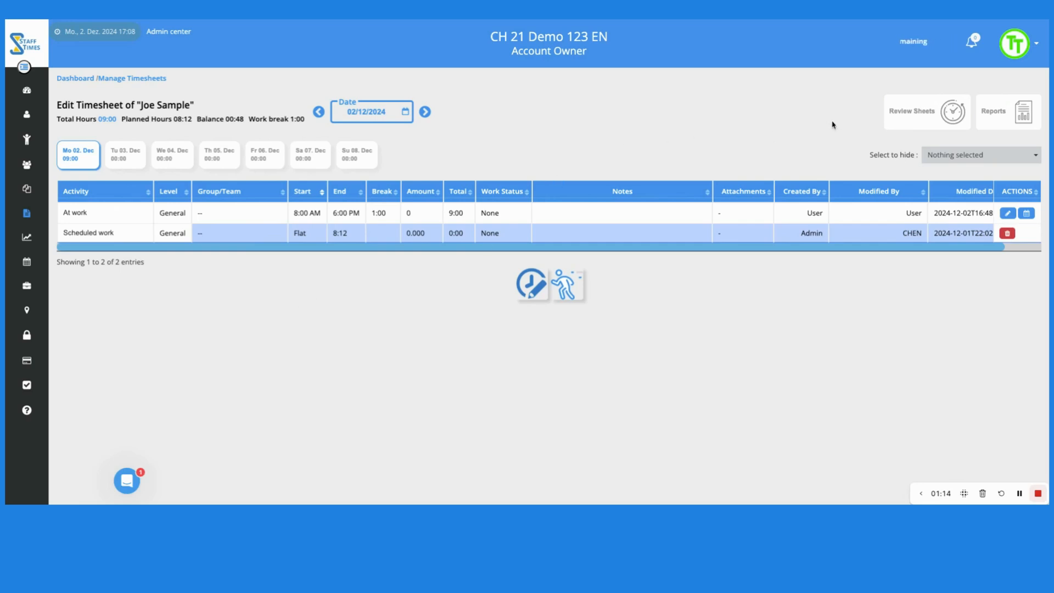
click(917, 117)
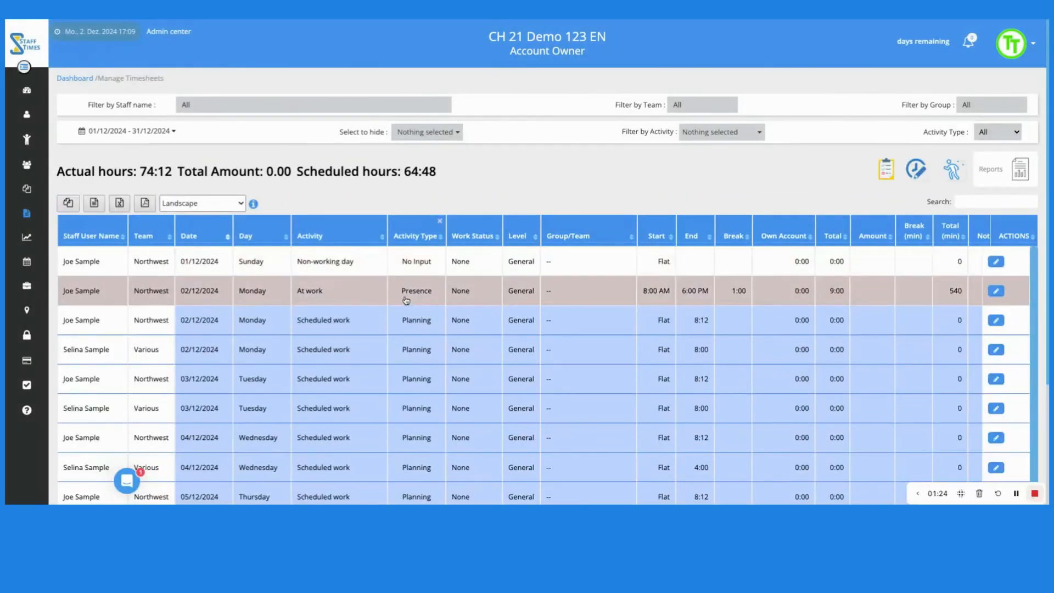
scroll(407, 300, down, 5)
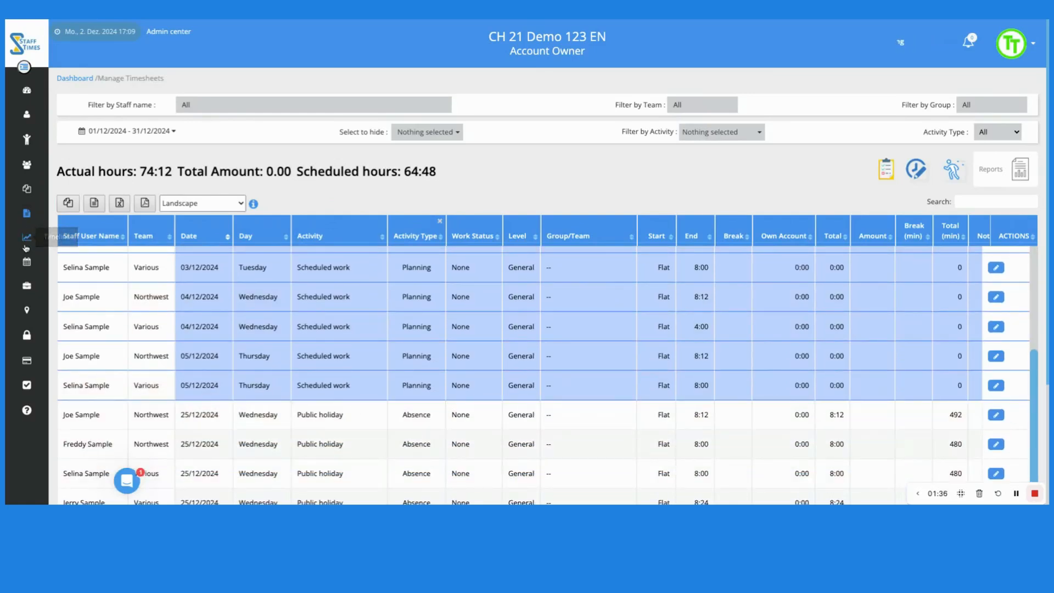
- From the planning sheet, manage the planning activities and view the settings of the general Scheduled work activity SW1
click(26, 241)
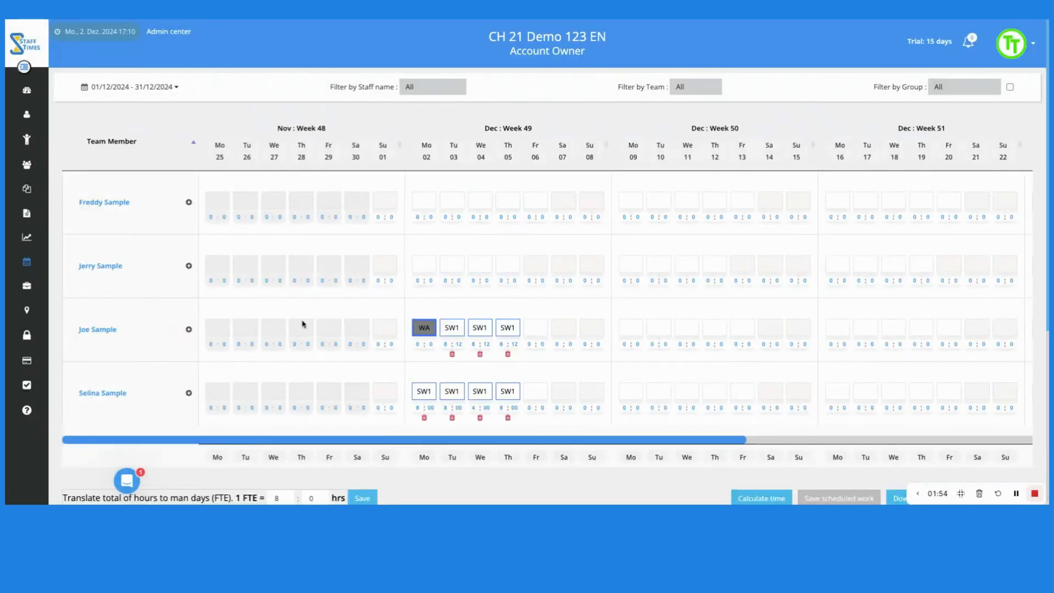
scroll(311, 329, down, 5)
scroll(311, 326, down, 1)
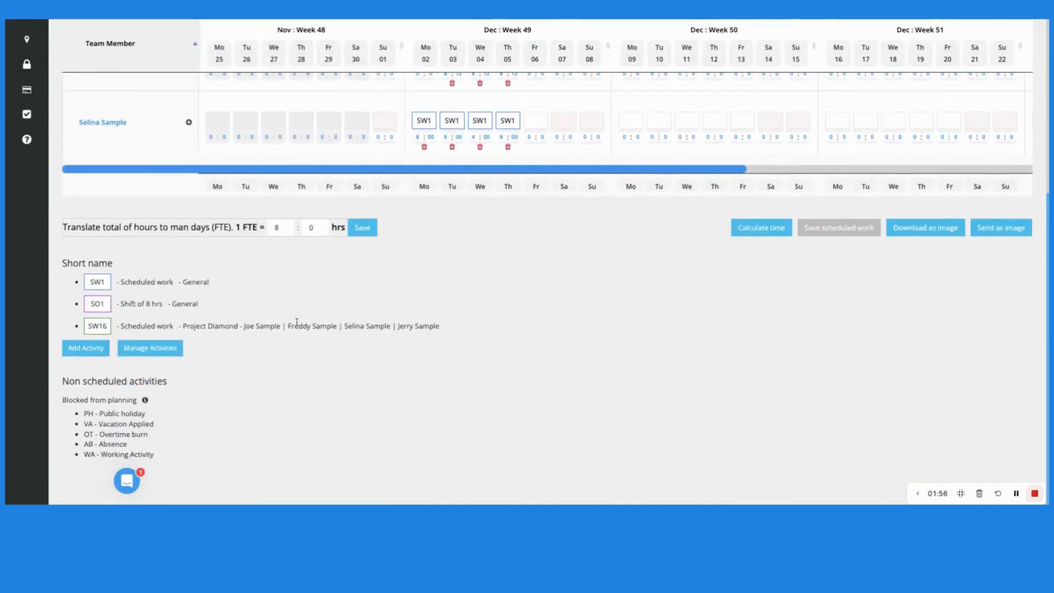
click(162, 352)
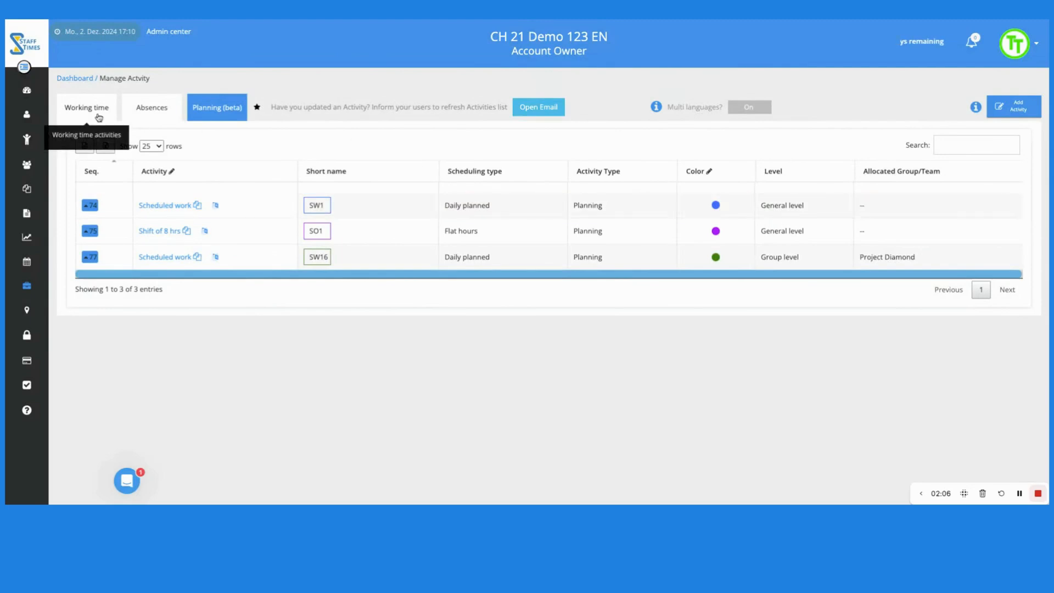
click(218, 113)
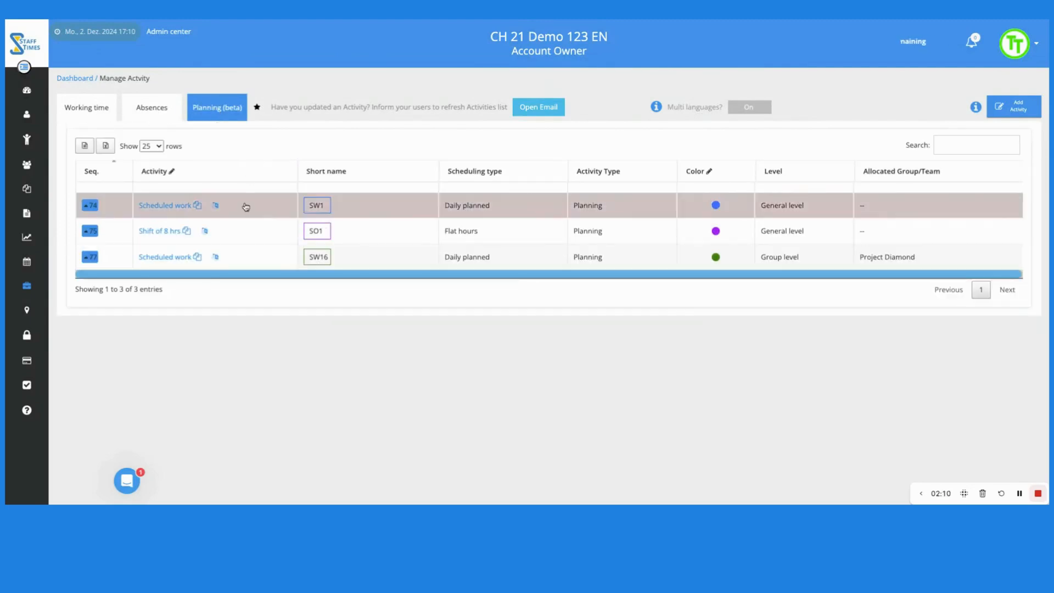
click(381, 205)
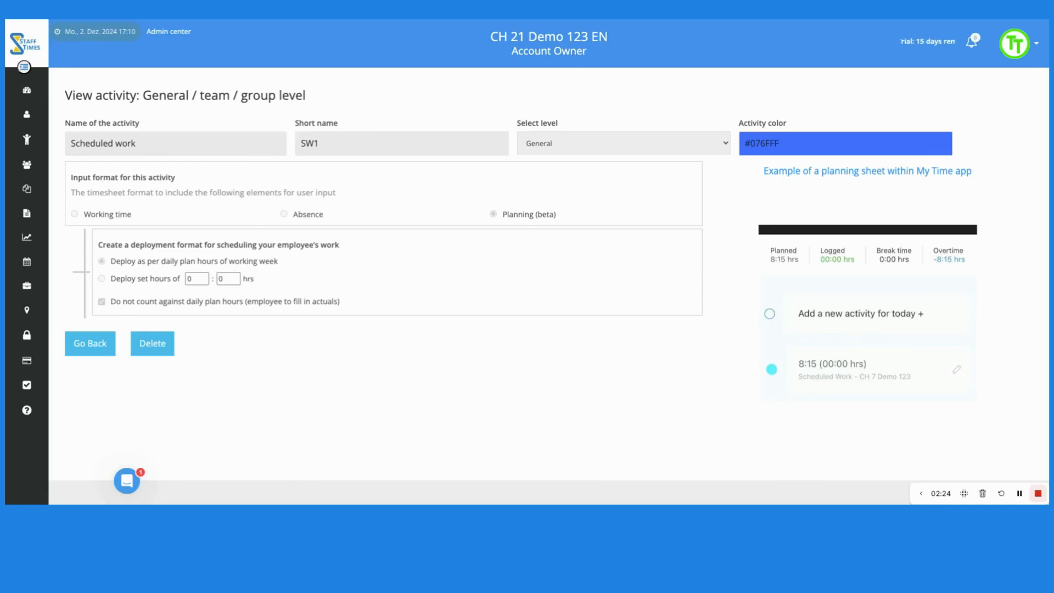
click(88, 343)
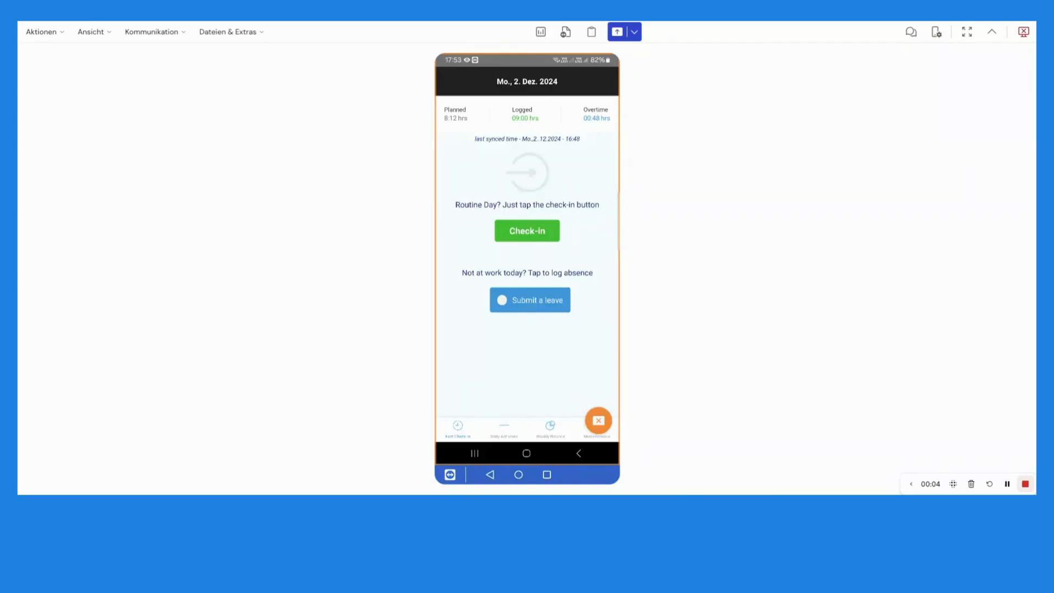
- In the employee's mobile app, view the daily activities for 2 and 3 December 2024 and the balance overview for 2 December
click(504, 429)
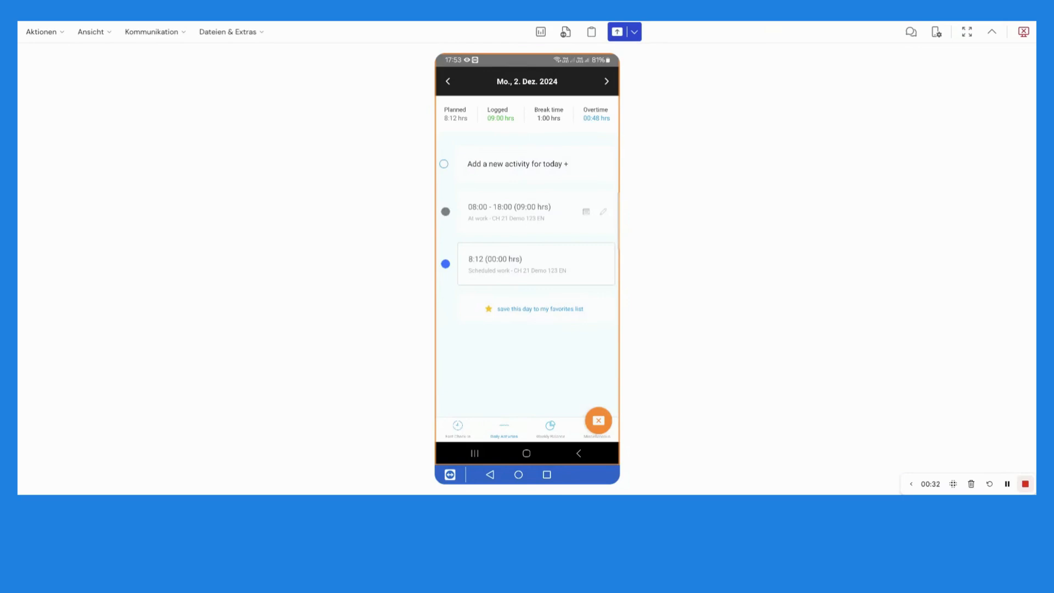
click(607, 82)
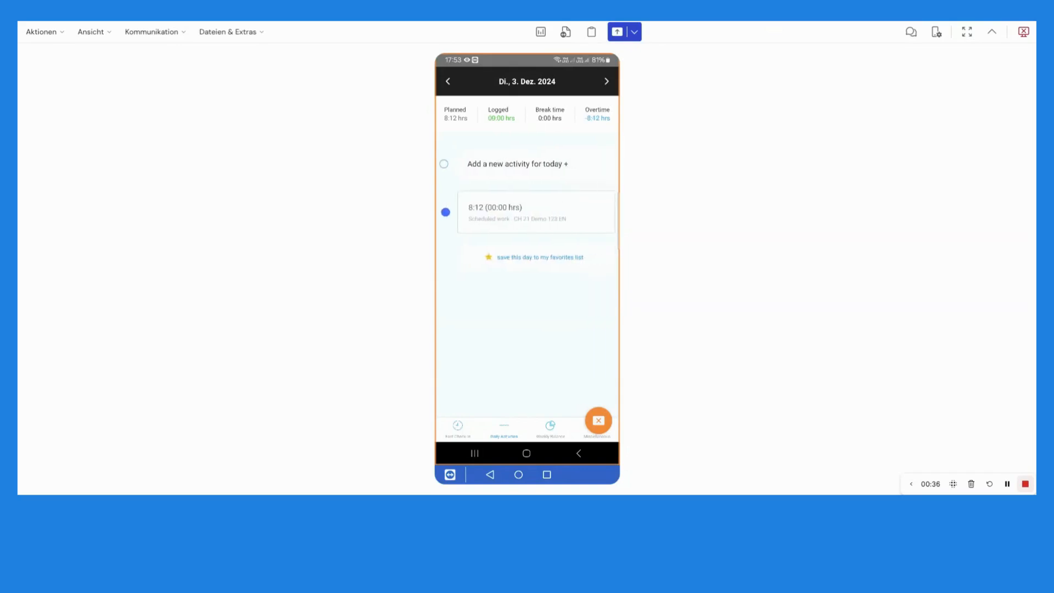
click(448, 81)
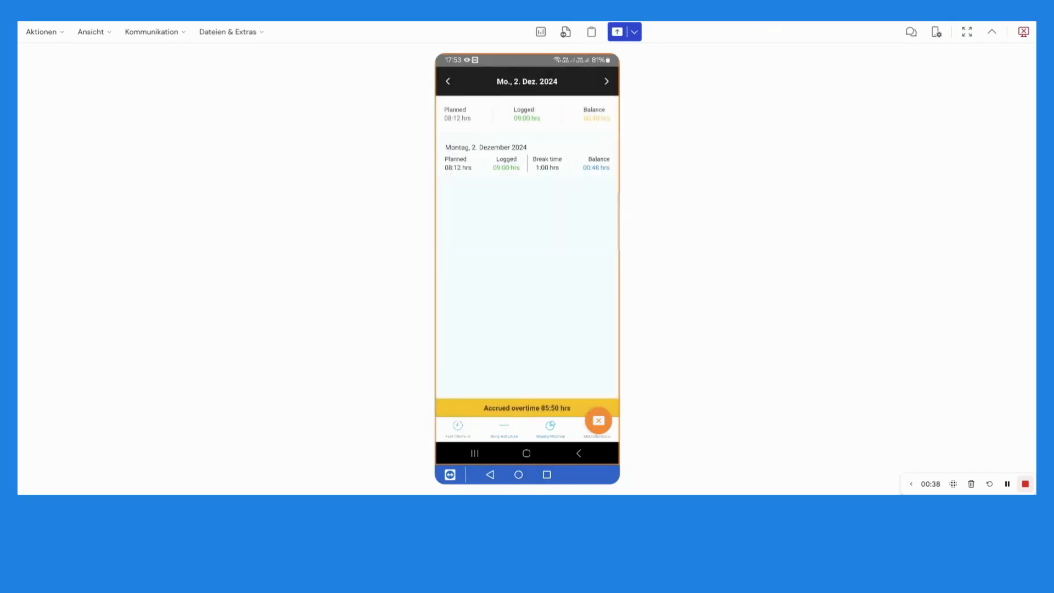